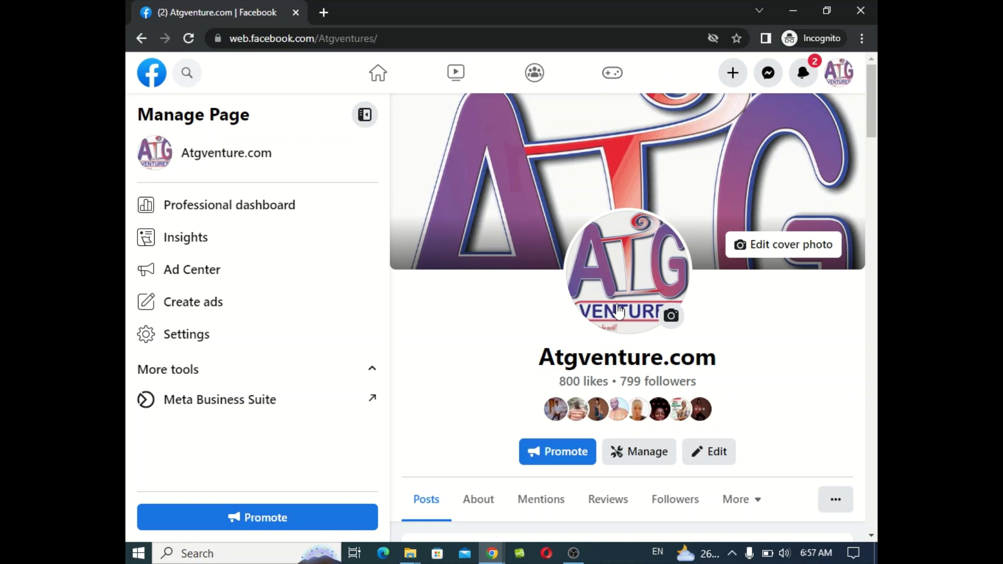
# Open the page's Ad Center and scroll down to the Ads Manager link
pyautogui.click(212, 271)
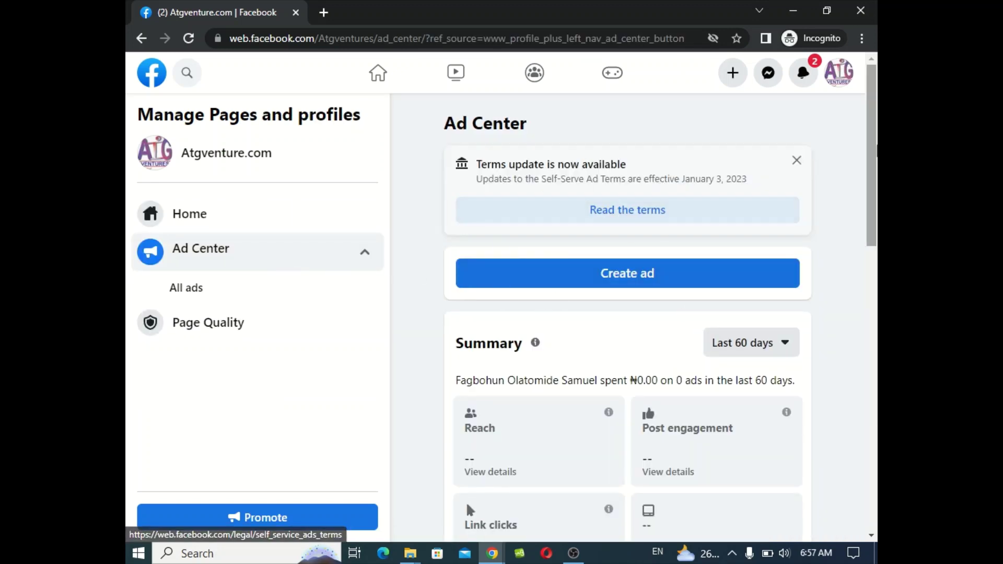
pyautogui.moveTo(873, 173); pyautogui.dragTo(875, 219)
pyautogui.scroll(-7, 858, 366)
pyautogui.scroll(1, 856, 365)
pyautogui.scroll(-2, 856, 385)
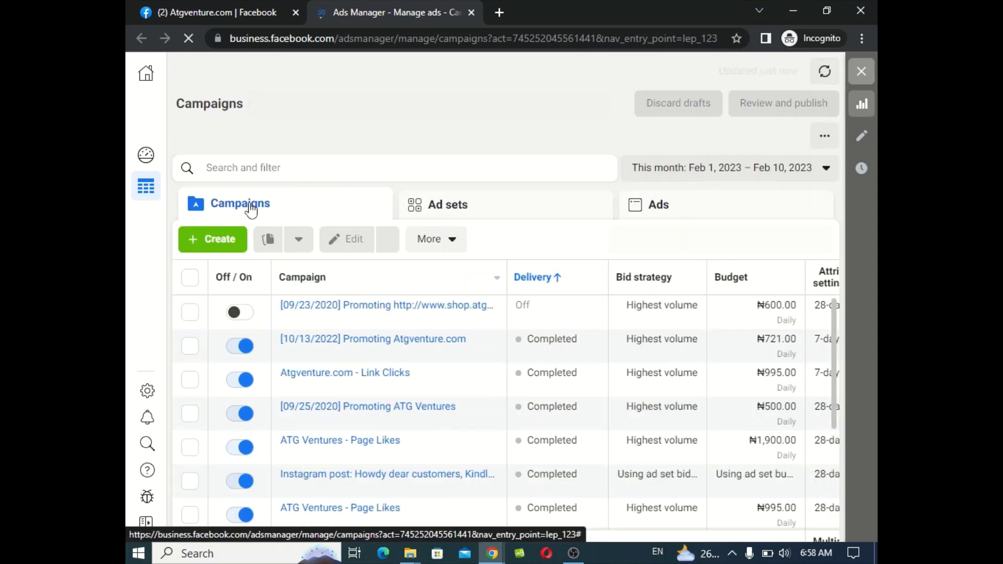
# Show the extra Ads Manager options and open the ad account settings page
pyautogui.click(824, 140)
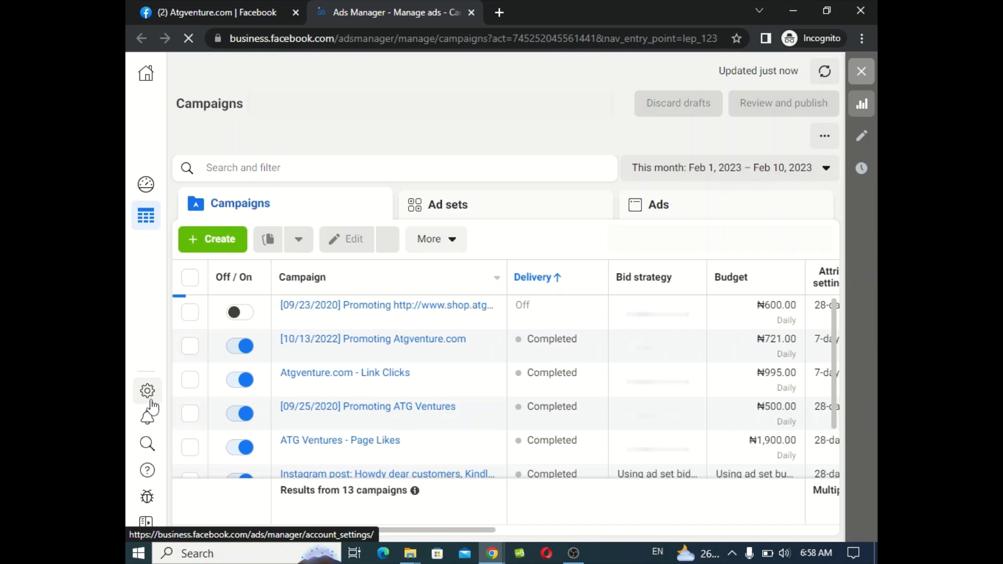
pyautogui.click(151, 402)
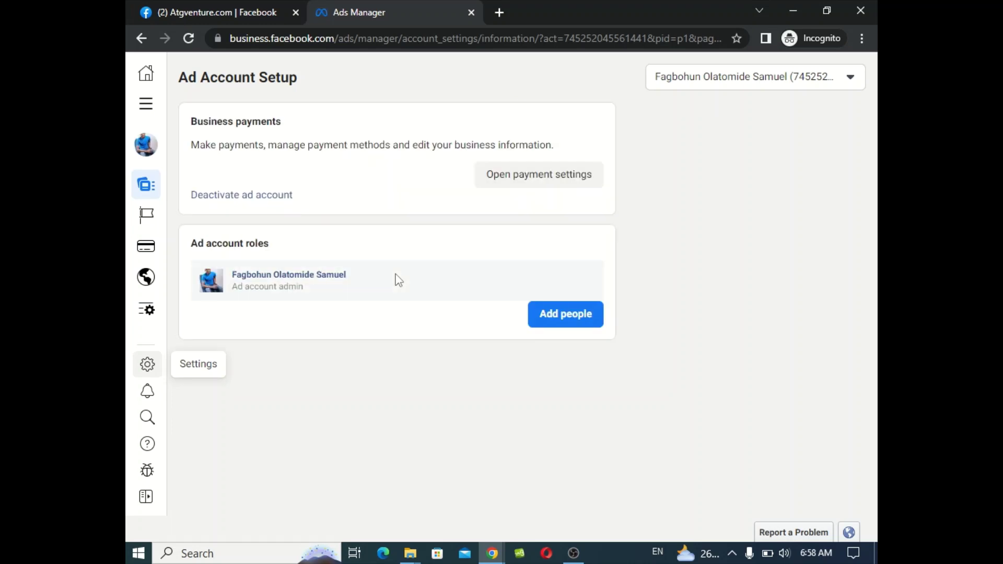
# From payment settings, add funds of 100 using Naira Payment with MasterCard/VISA
pyautogui.click(557, 183)
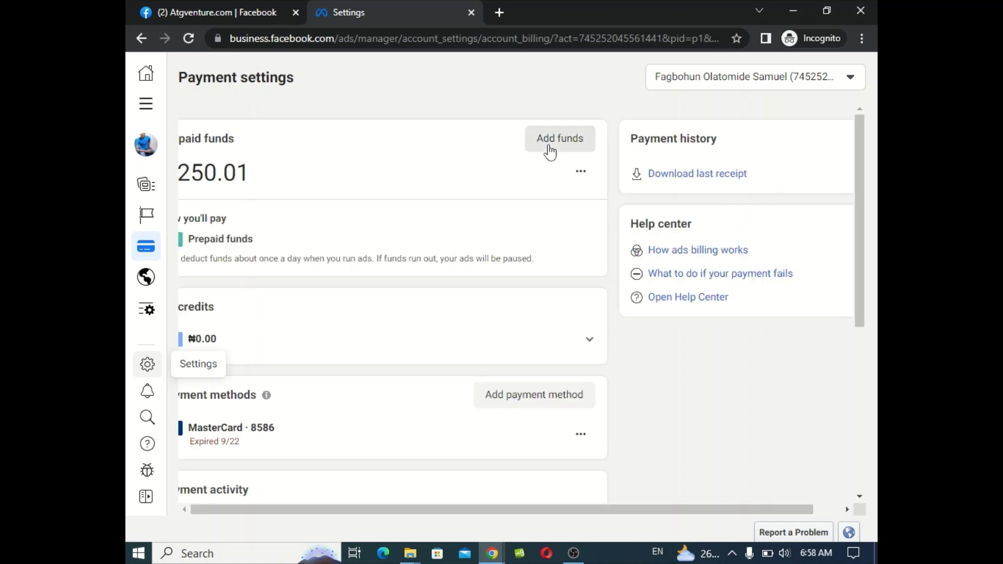
pyautogui.click(553, 141)
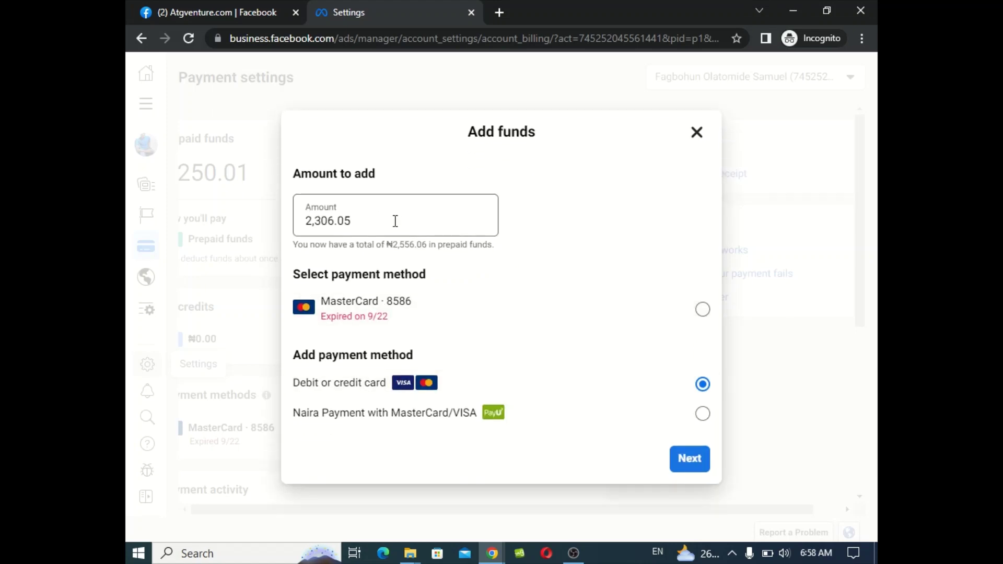
pyautogui.click(395, 221)
pyautogui.press('BackSpace')
pyautogui.press('BackSpace')
pyautogui.press('BackSpace')
pyautogui.press('BackSpace')
pyautogui.press('BackSpace')
pyautogui.press('BackSpace')
pyautogui.press('BackSpace')
pyautogui.press('BackSpace')
pyautogui.write('100')
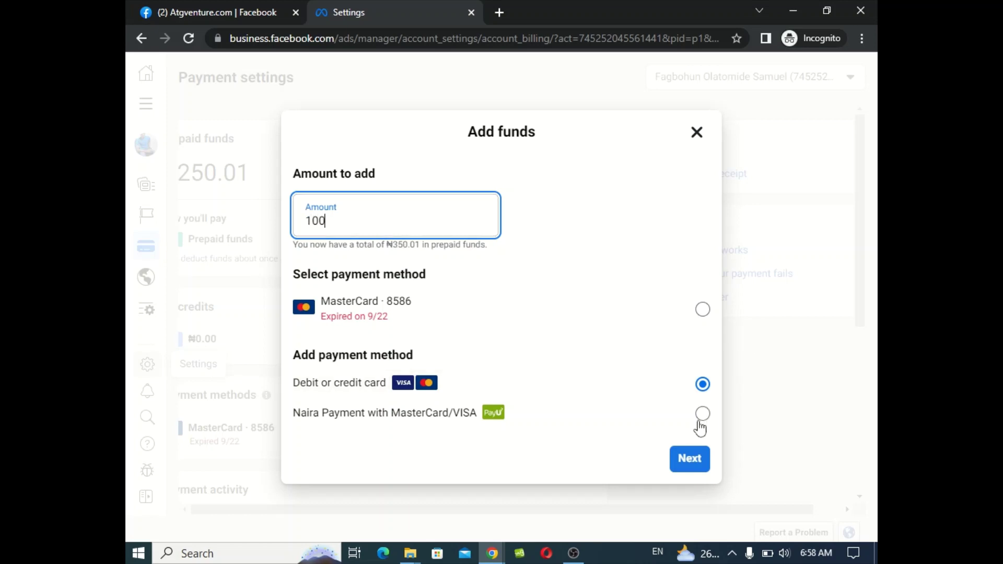
pyautogui.click(700, 419)
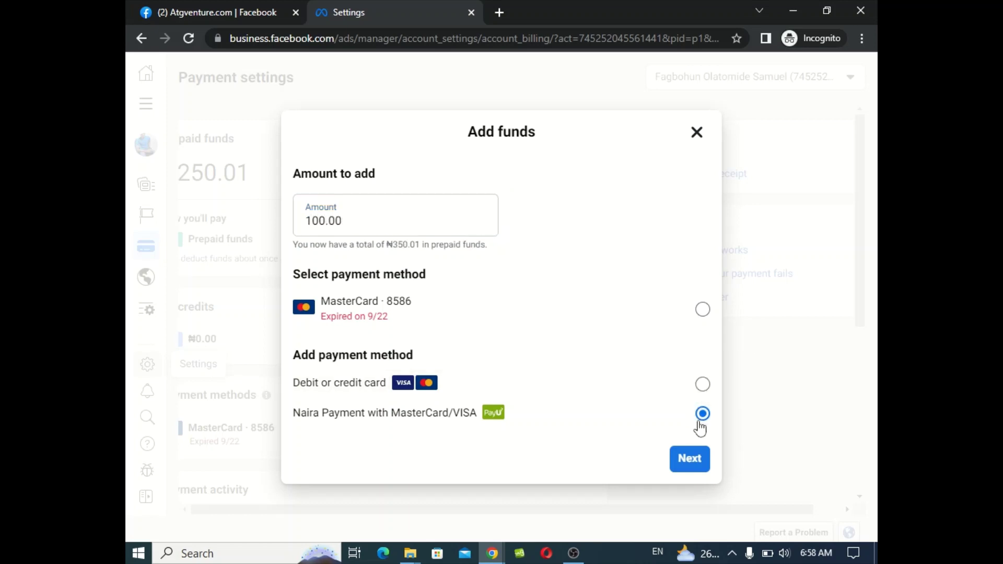
# Continue the 100 NGN top-up through to the PayU payment page
pyautogui.click(678, 466)
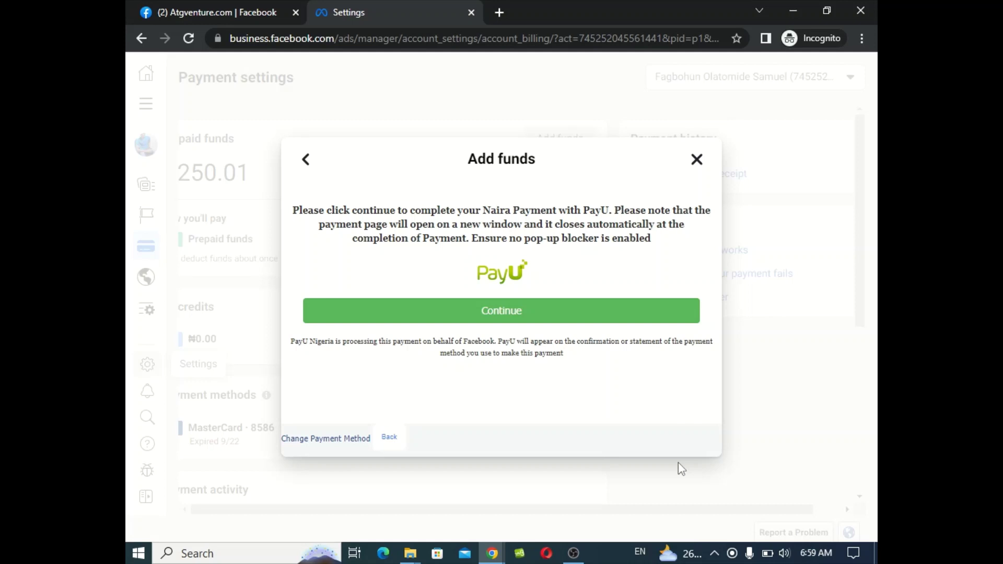
pyautogui.click(574, 308)
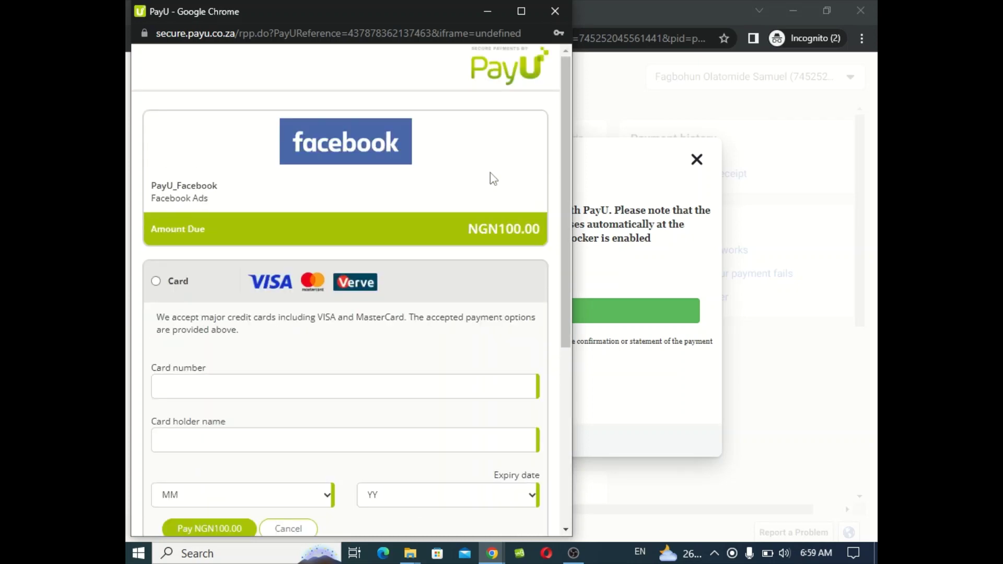
# Choose card payment and autofill the saved holder name and Visa card details
pyautogui.click(154, 284)
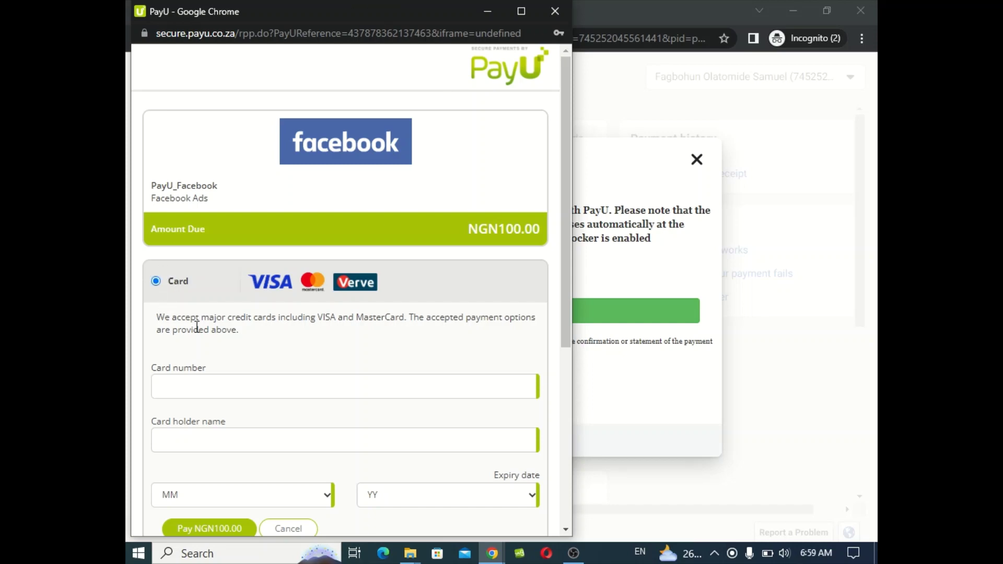
pyautogui.click(267, 442)
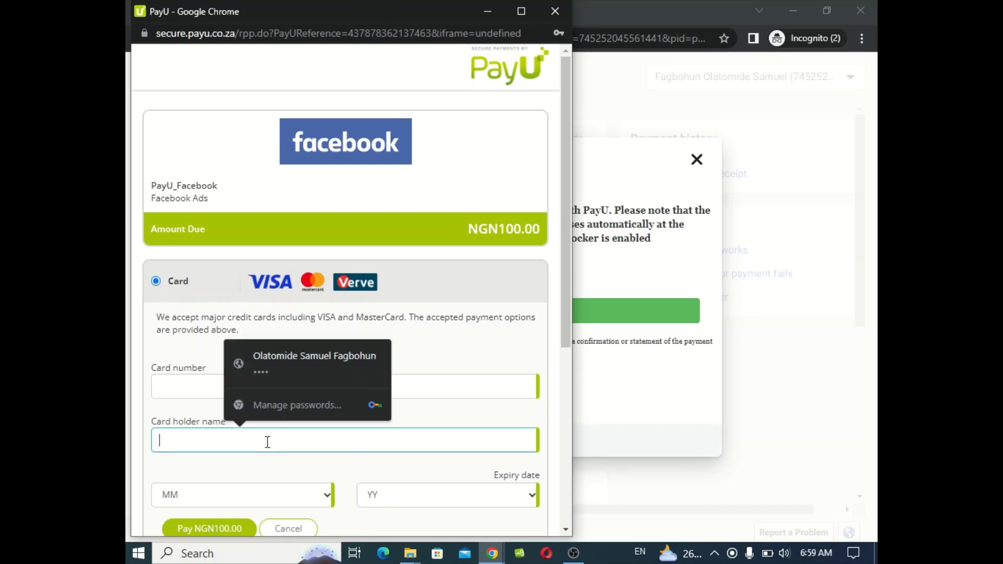
pyautogui.click(252, 362)
pyautogui.click(202, 381)
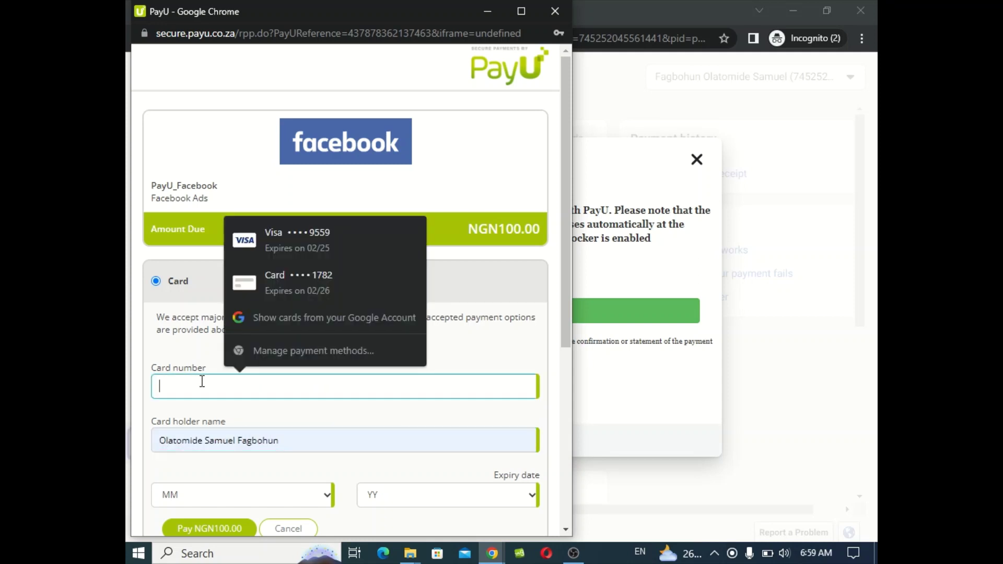
pyautogui.click(269, 243)
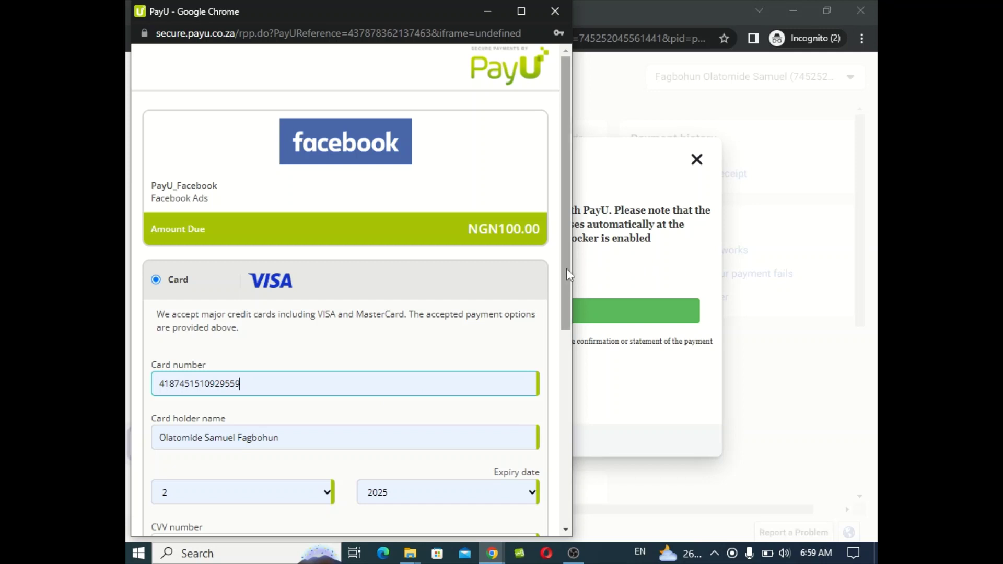
# Enter the card's CVV and pay the NGN100.00 amount due
pyautogui.moveTo(566, 267); pyautogui.dragTo(560, 395)
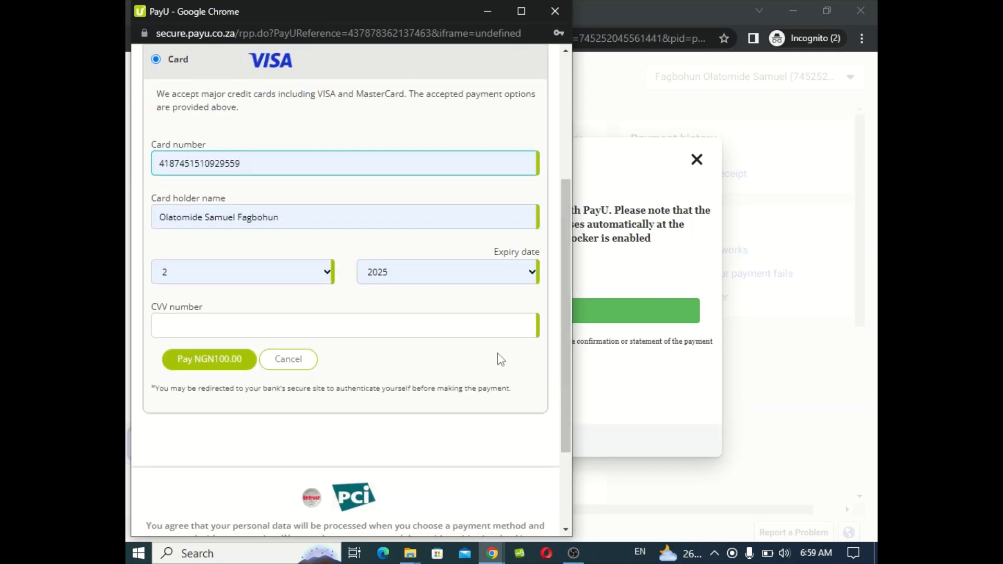
pyautogui.click(321, 329)
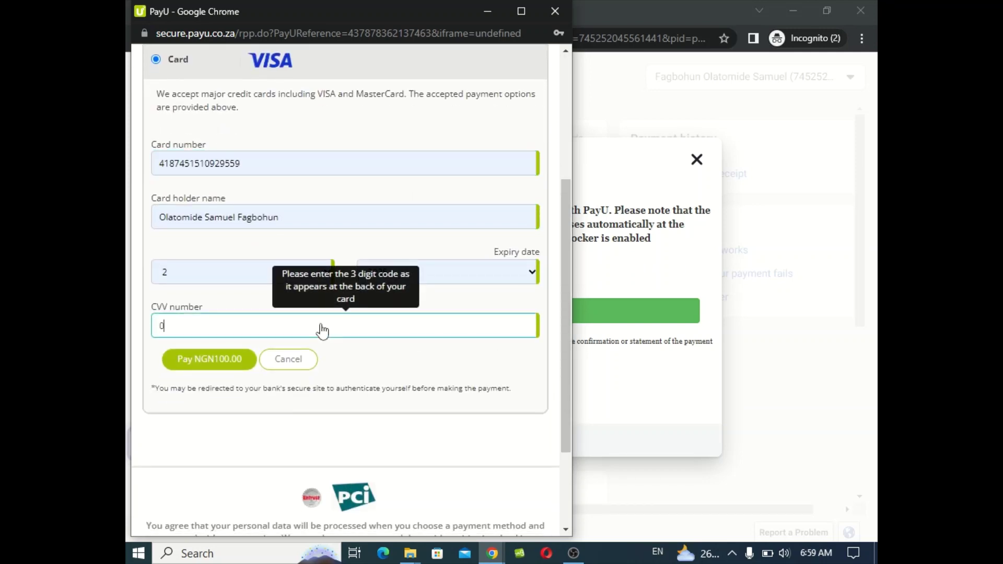
pyautogui.click(212, 368)
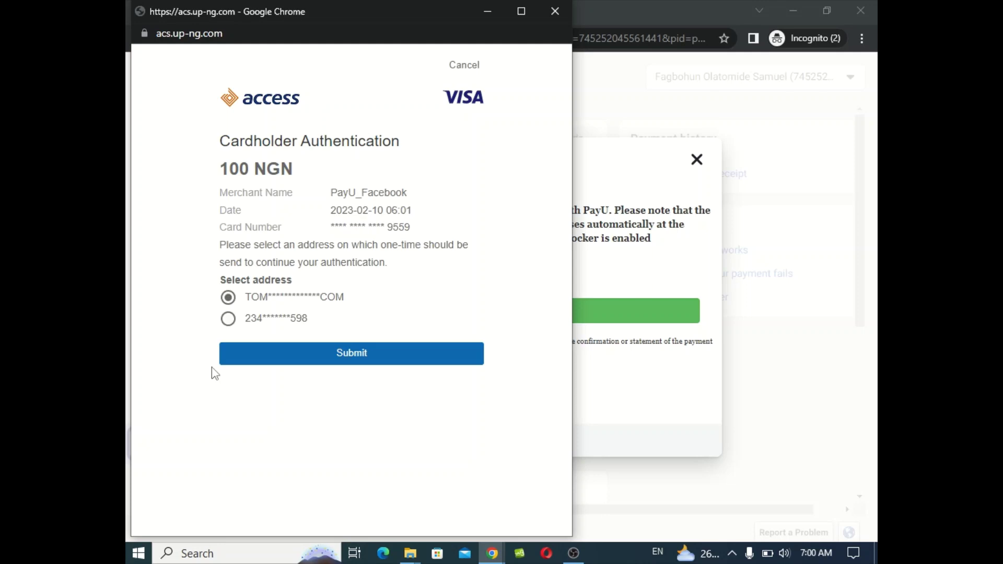
# Have the one-time password sent to the phone number, then enter and submit the received code
pyautogui.click(228, 320)
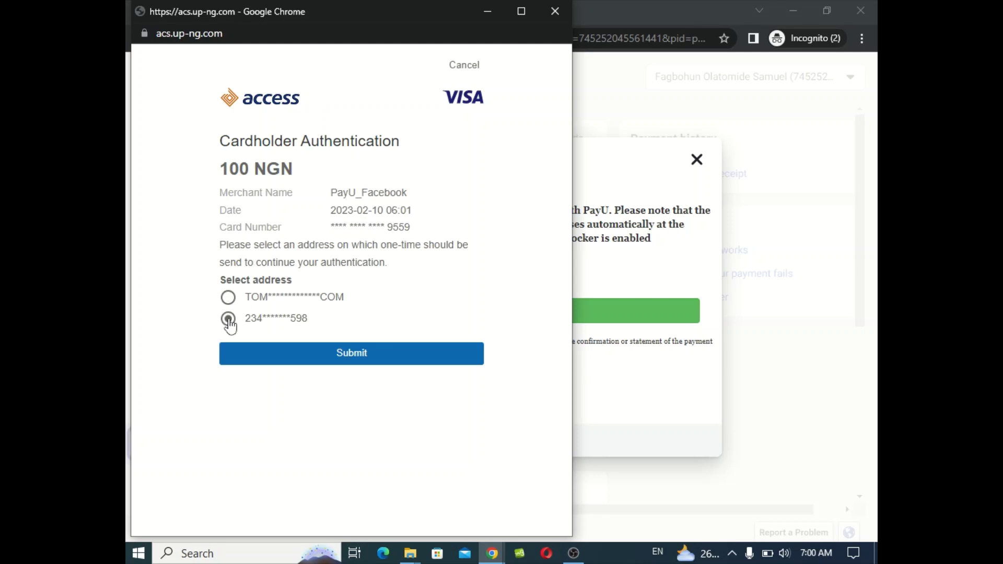
pyautogui.click(357, 366)
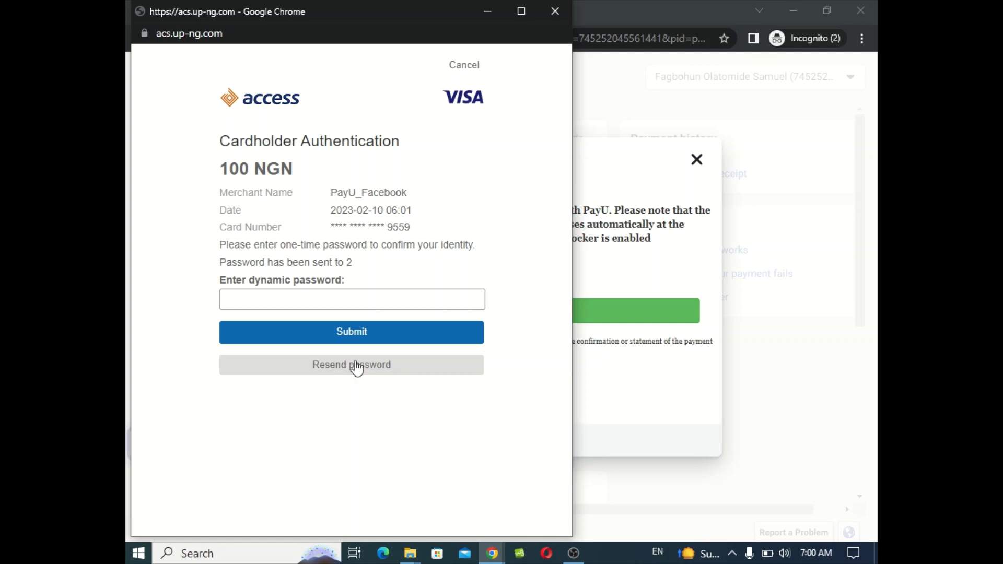
pyautogui.click(299, 301)
pyautogui.click(382, 340)
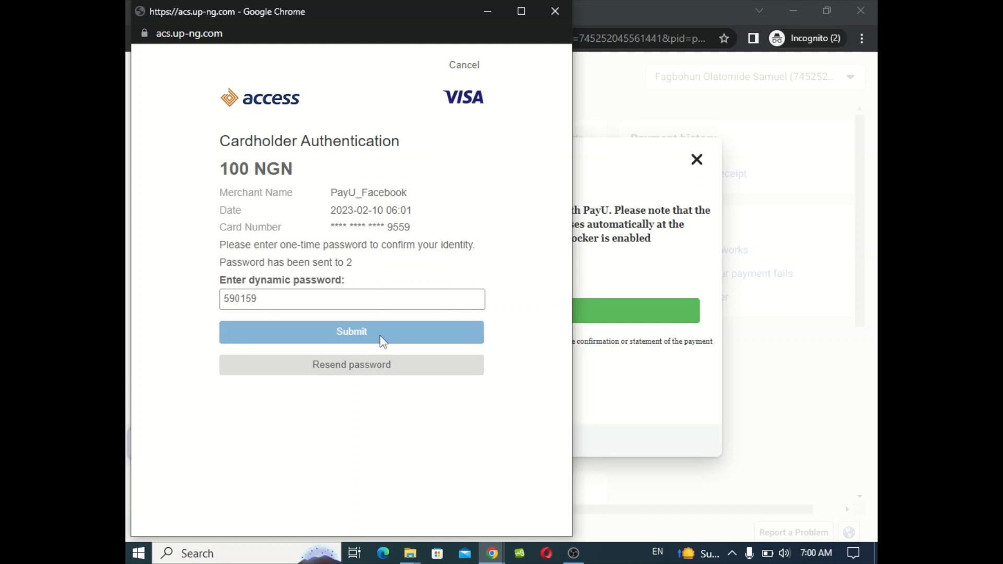